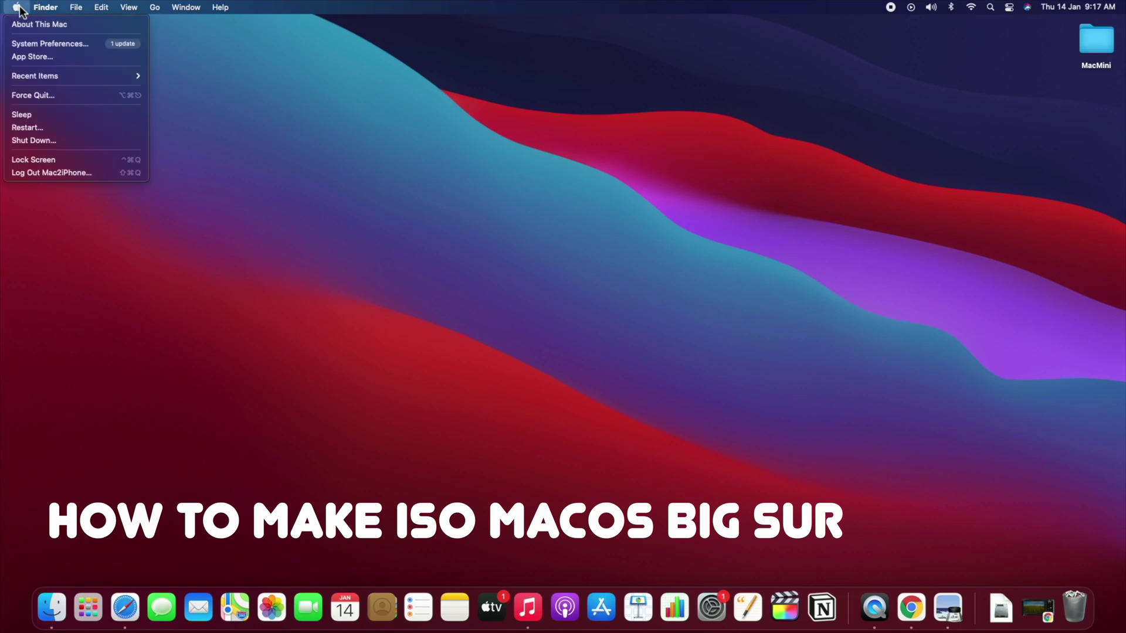
- Open the App Store and search for 'macos big sur'
click(40, 58)
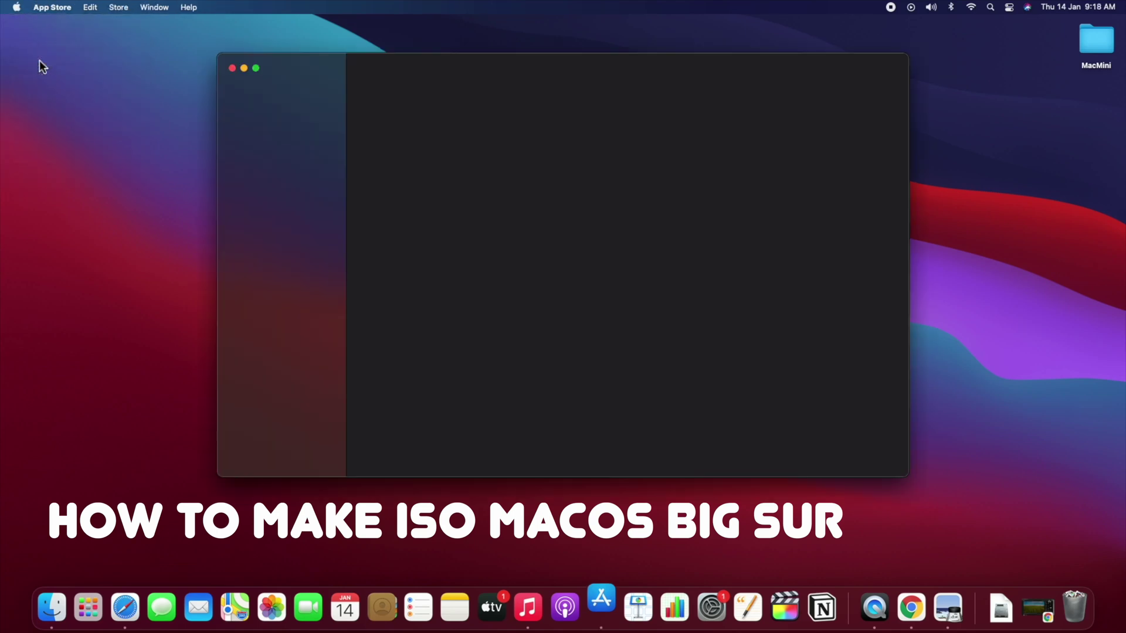
click(277, 92)
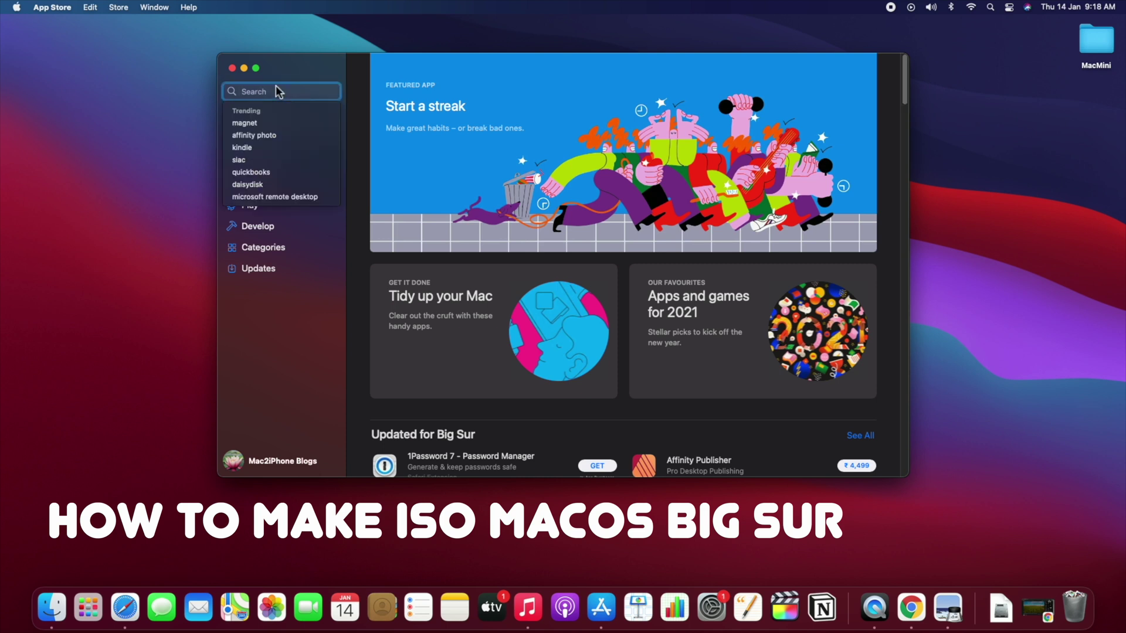
text(Bi)
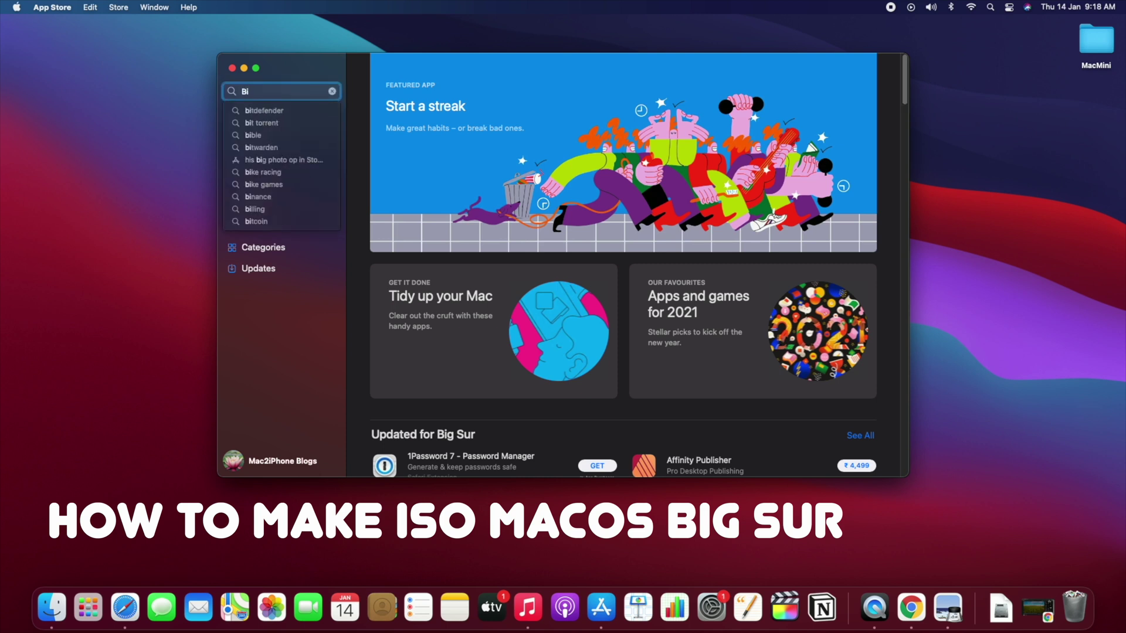
text(g)
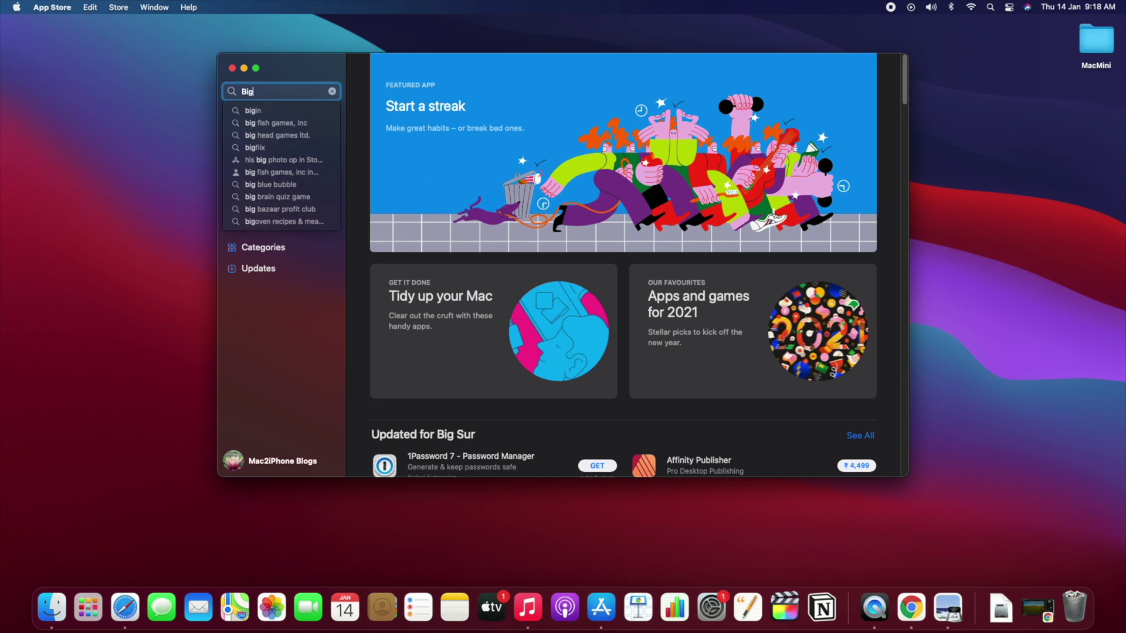
text( sur)
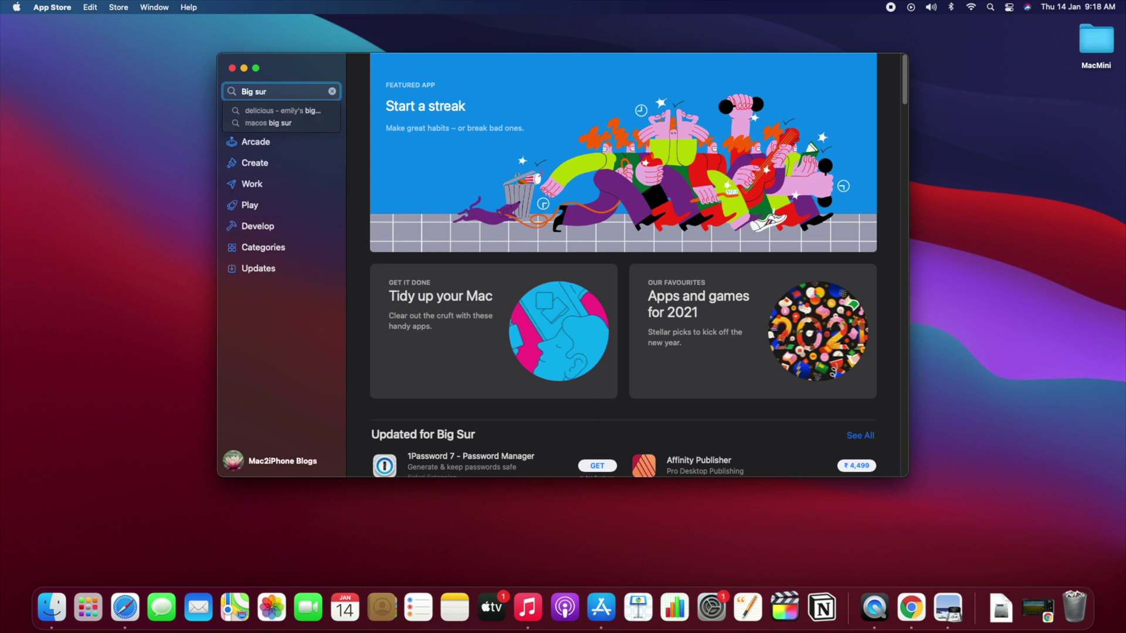
click(277, 122)
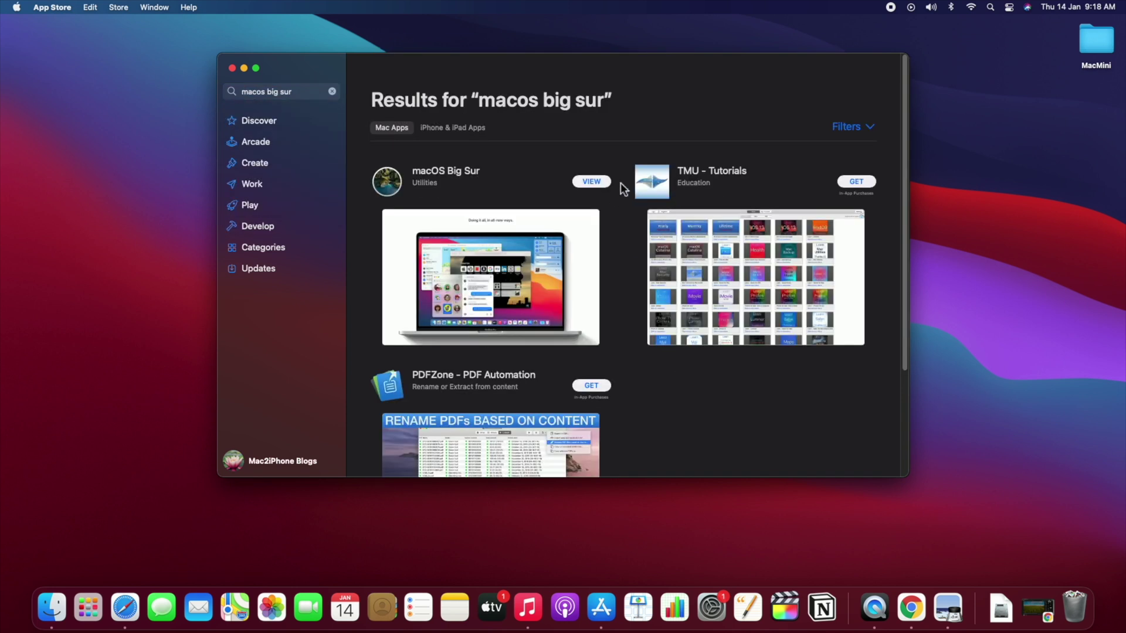
- Get macOS Big Sur 11.1 from its store page and confirm the download
click(598, 183)
click(474, 148)
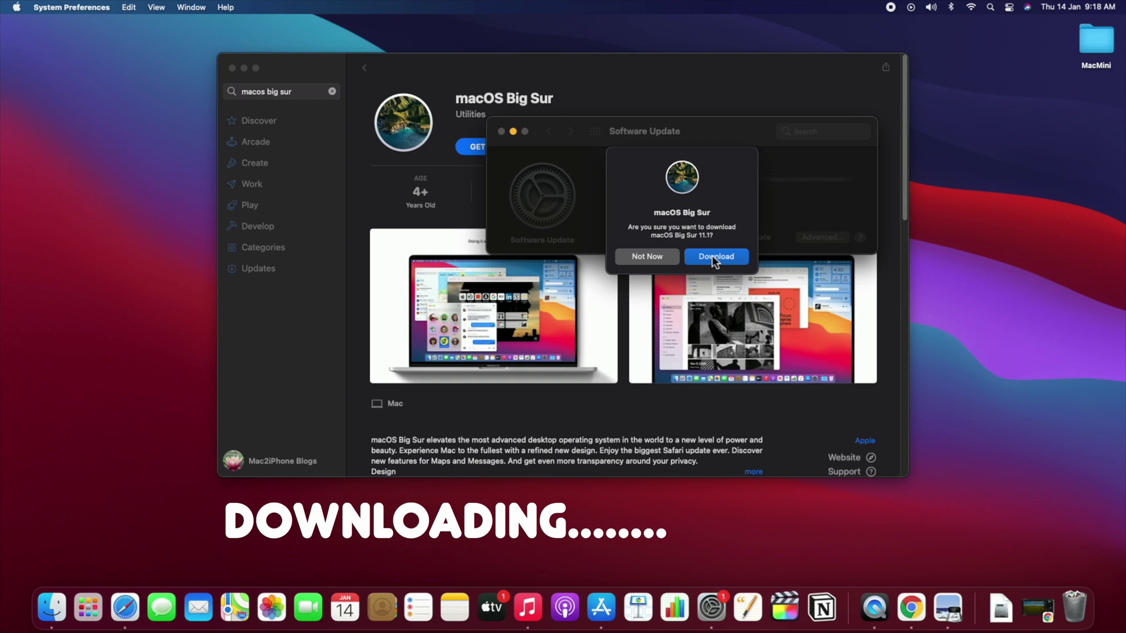
click(712, 255)
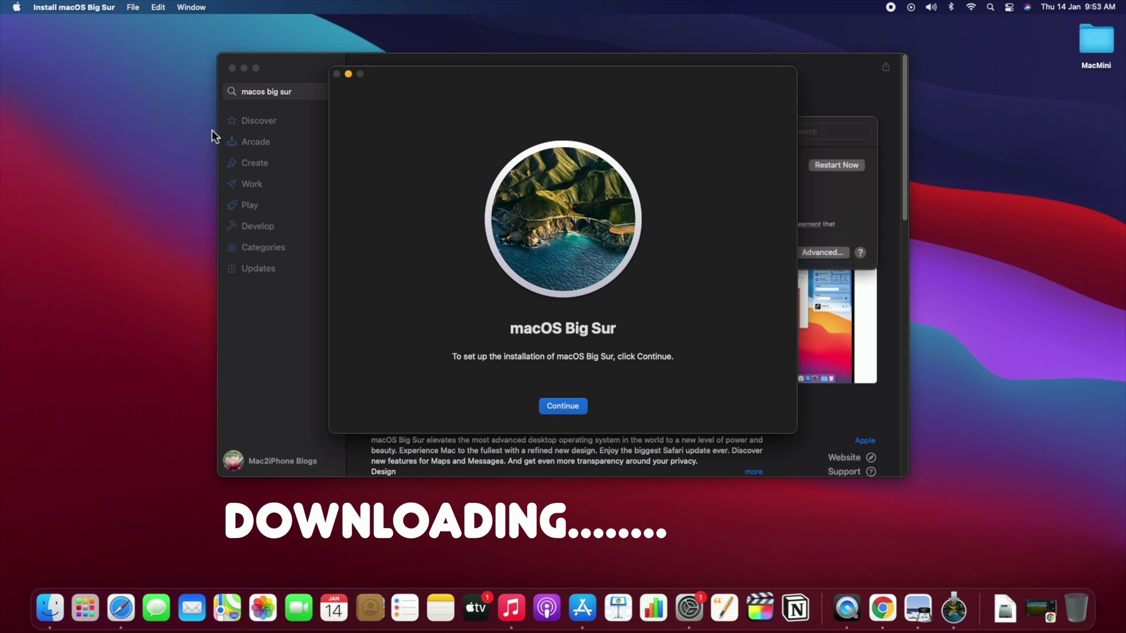
- Close the App Store window, then quit the Install macOS Big Sur installer from its menu
click(221, 133)
click(232, 68)
click(99, 8)
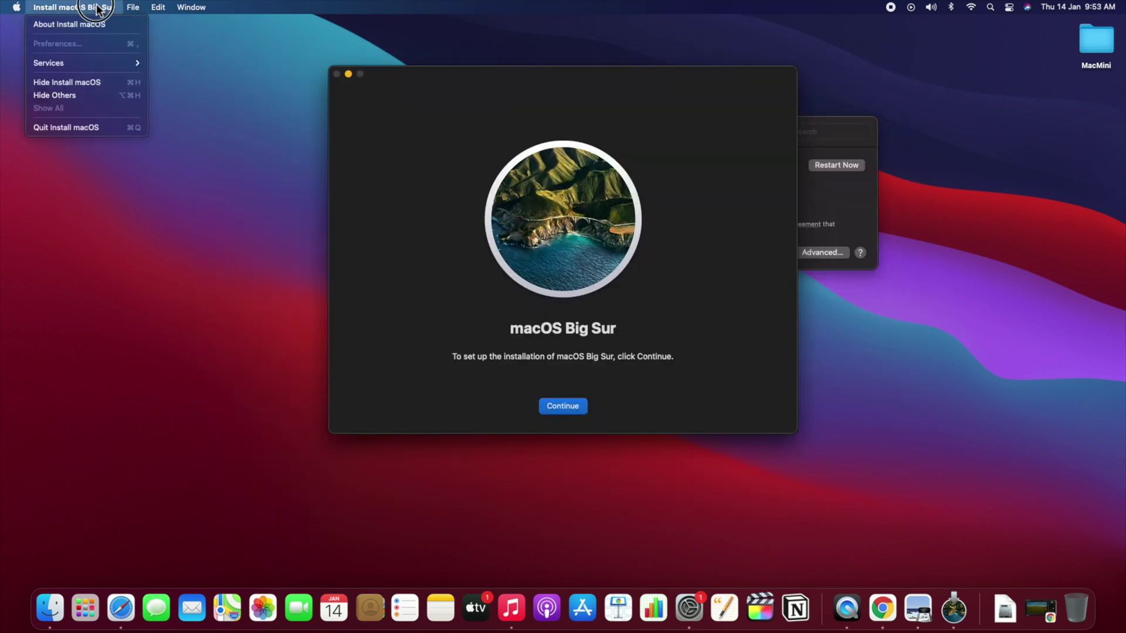
click(66, 128)
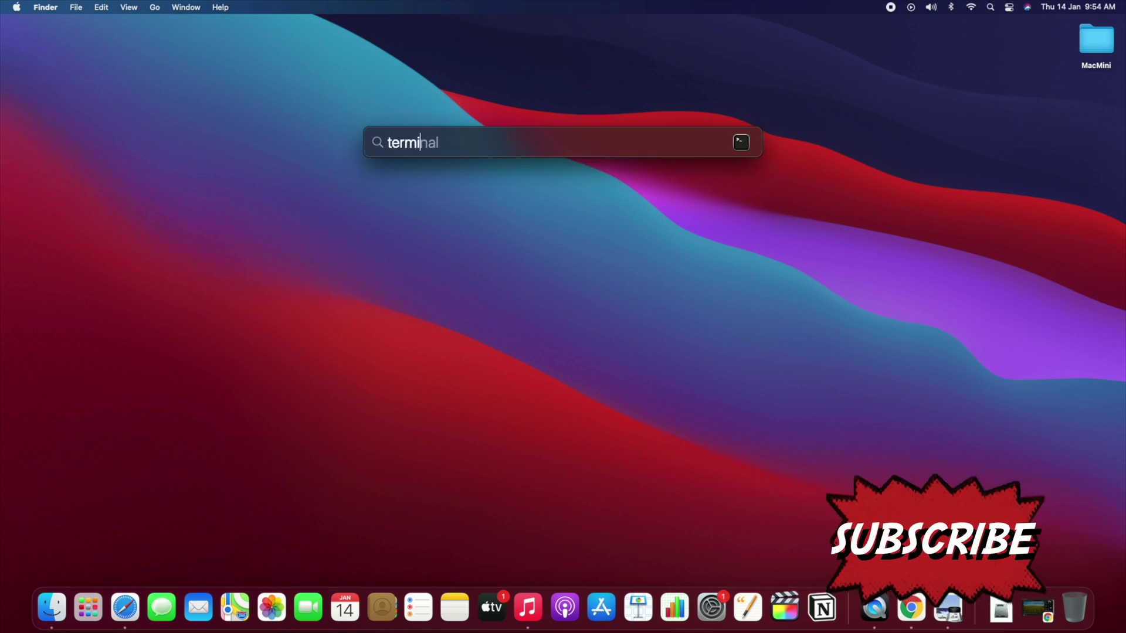
text(nal)
- Launch Terminal, enlarge its font twice, and paste the 16384m /tmp/BigSur hdiutil create command
key(Return)
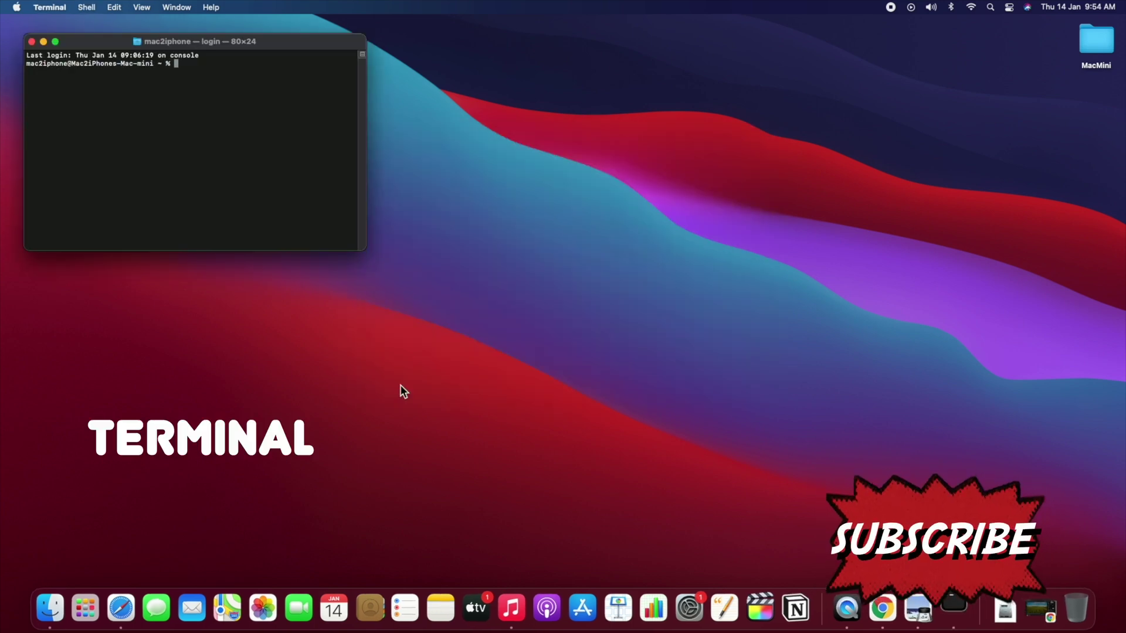
key(super+plus)
key(super+plus)
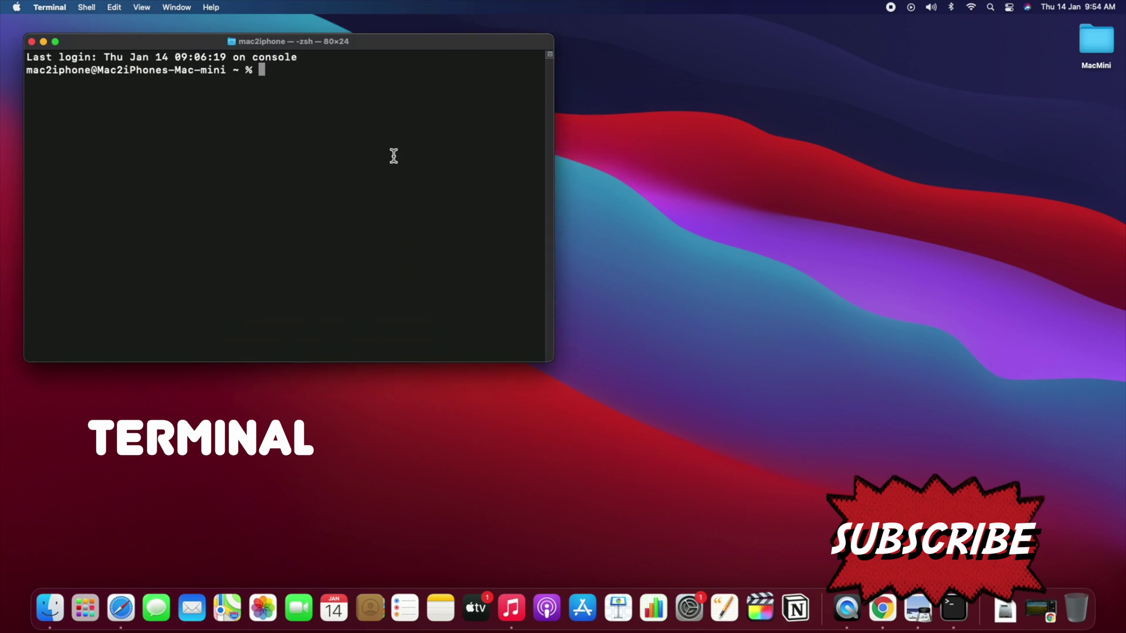
key(super+plus)
key(super+plus)
key(super+plus)
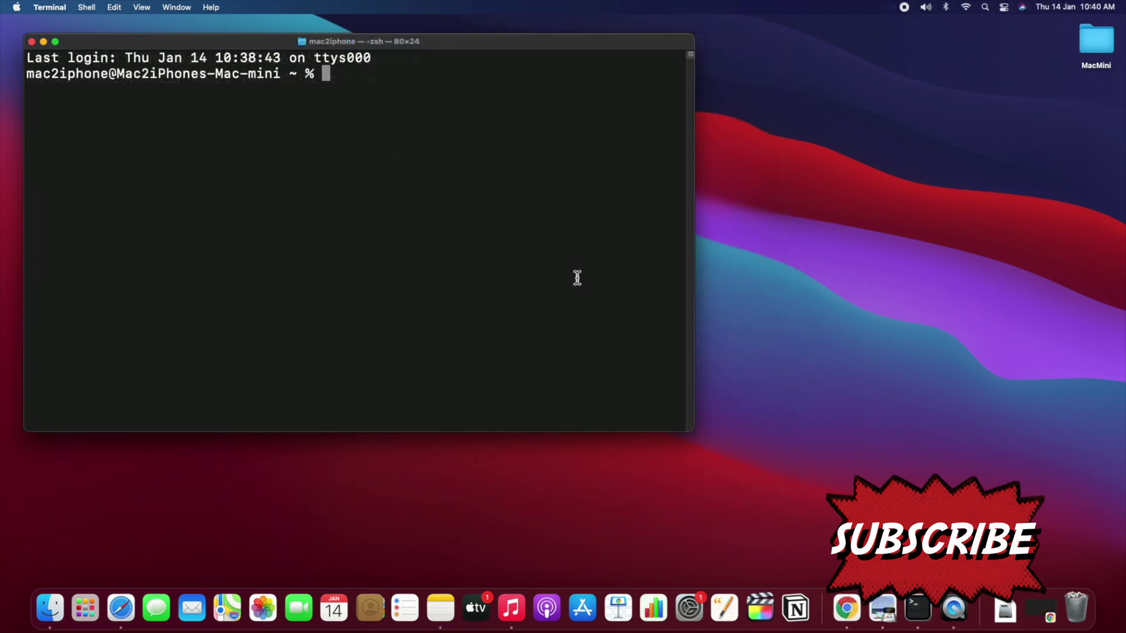
text(sudo hdiutil create -o /tmp/BigSur -size 16384m -volname BigSur -layout SPUD -fs HFS+J)
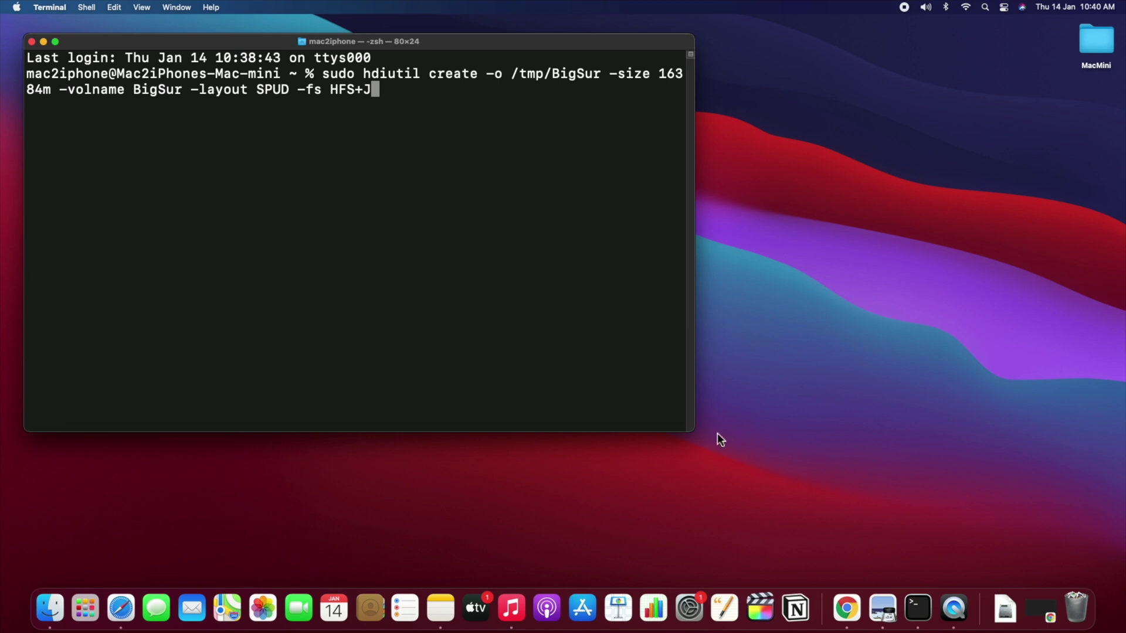
- Widen Terminal, run hdiutil create with the admin password, and paste the /Volumes/BigSur attach command
drag(694, 431, 776, 413)
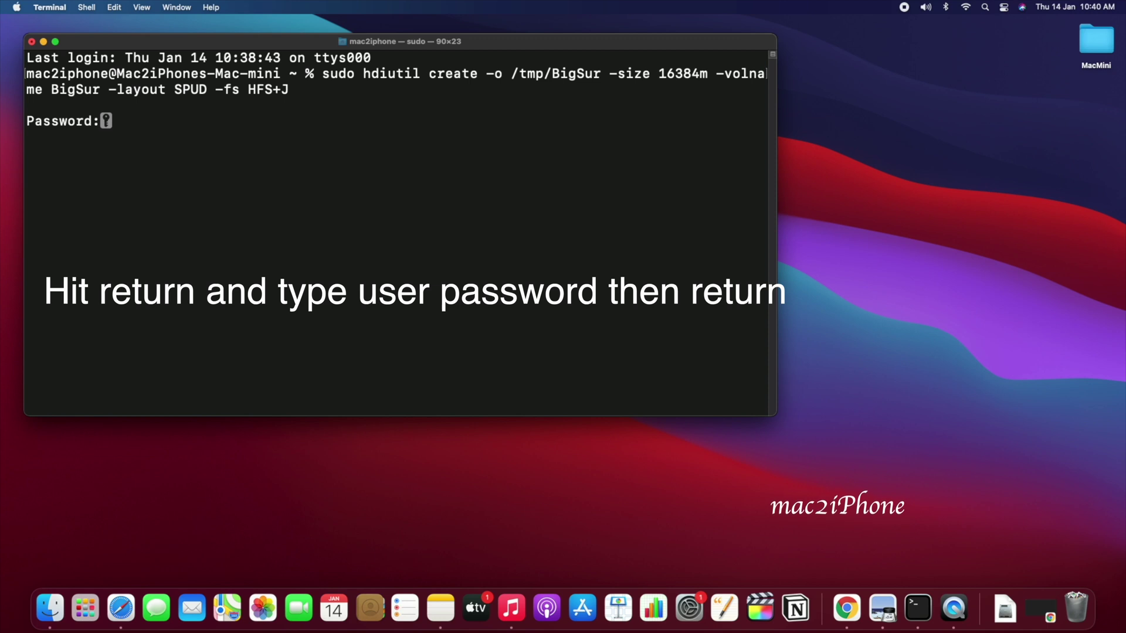
key(Return)
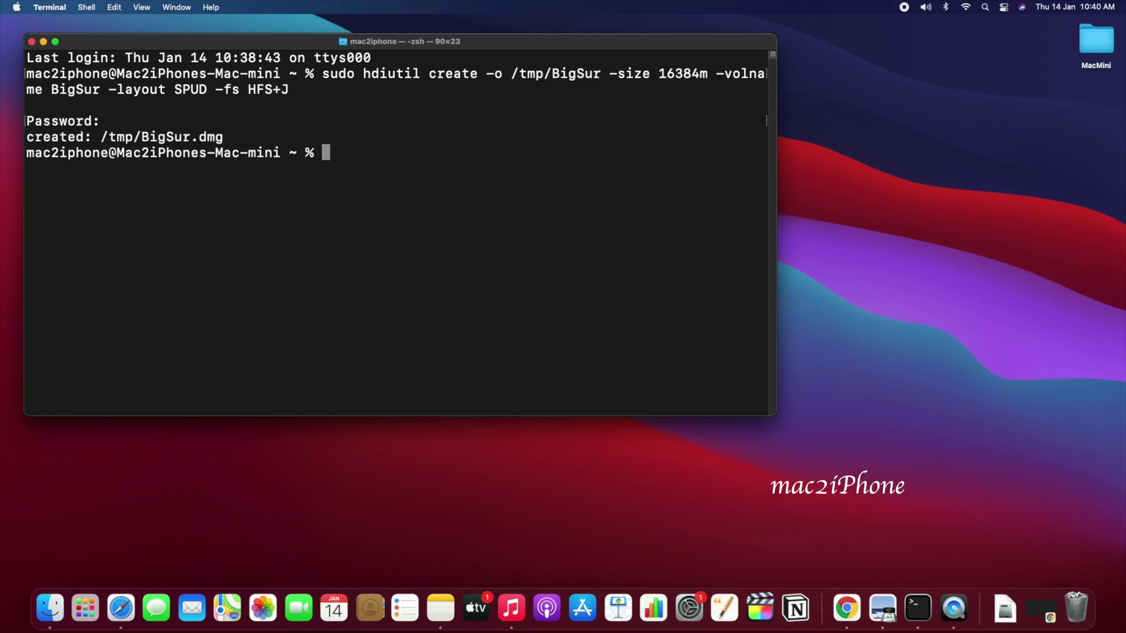
text(sudo hdiutil attach /tmp/BigSur.dmg -noverify -mountpoint /Volumes/BigSur)
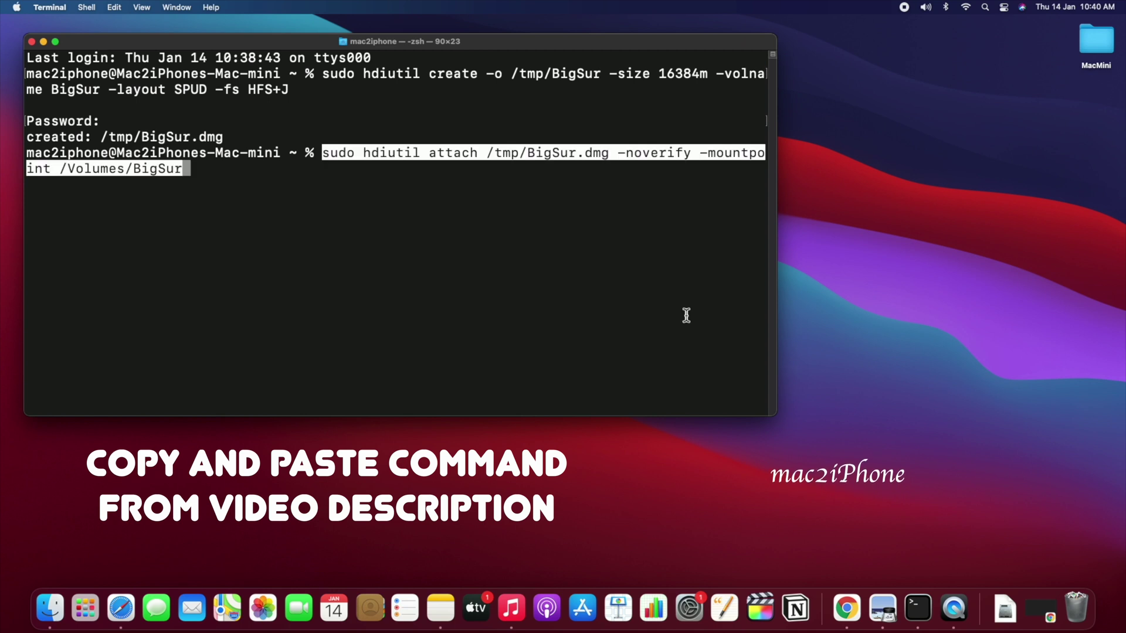
- Mount /tmp/BigSur.dmg at /Volumes/BigSur and check the BigSur volume's capacity in Get Info
key(Return)
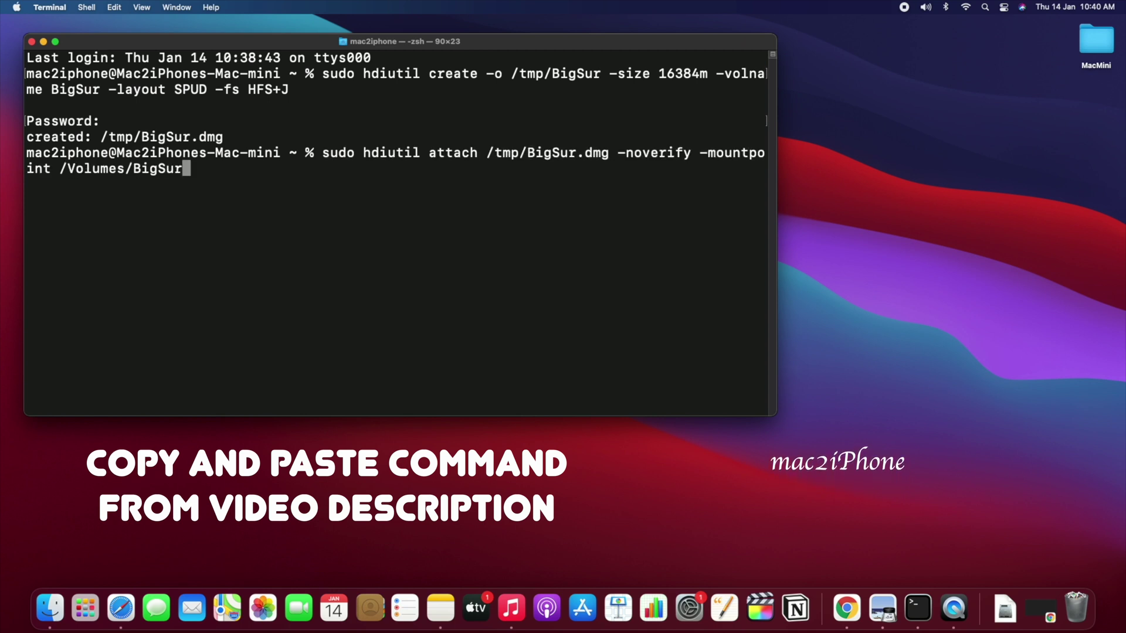
key(Return)
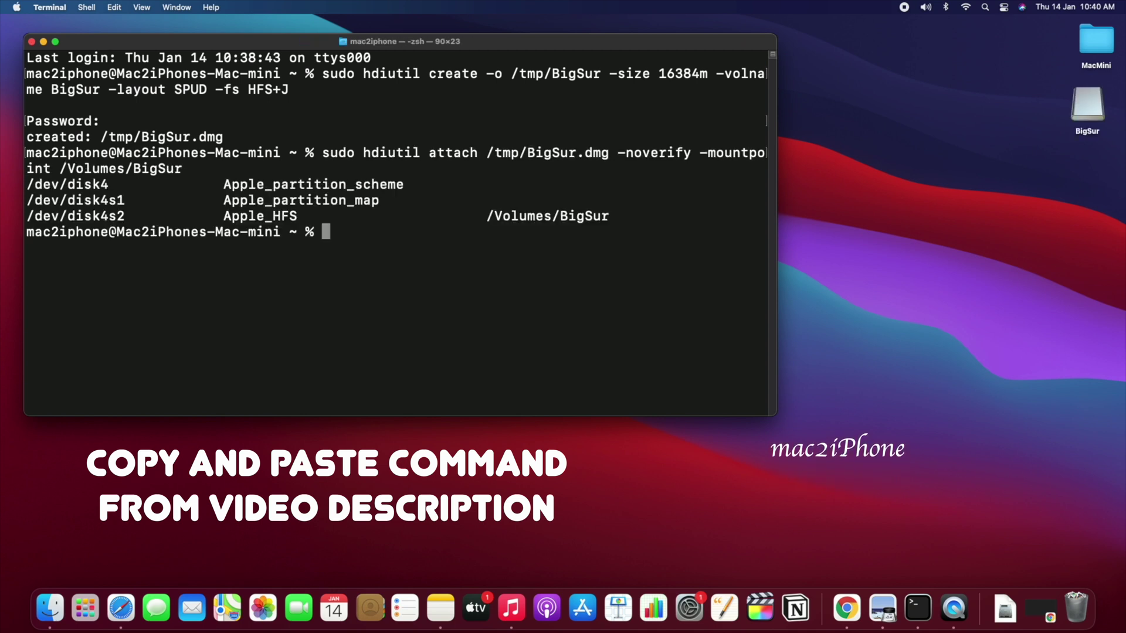
click(1086, 109)
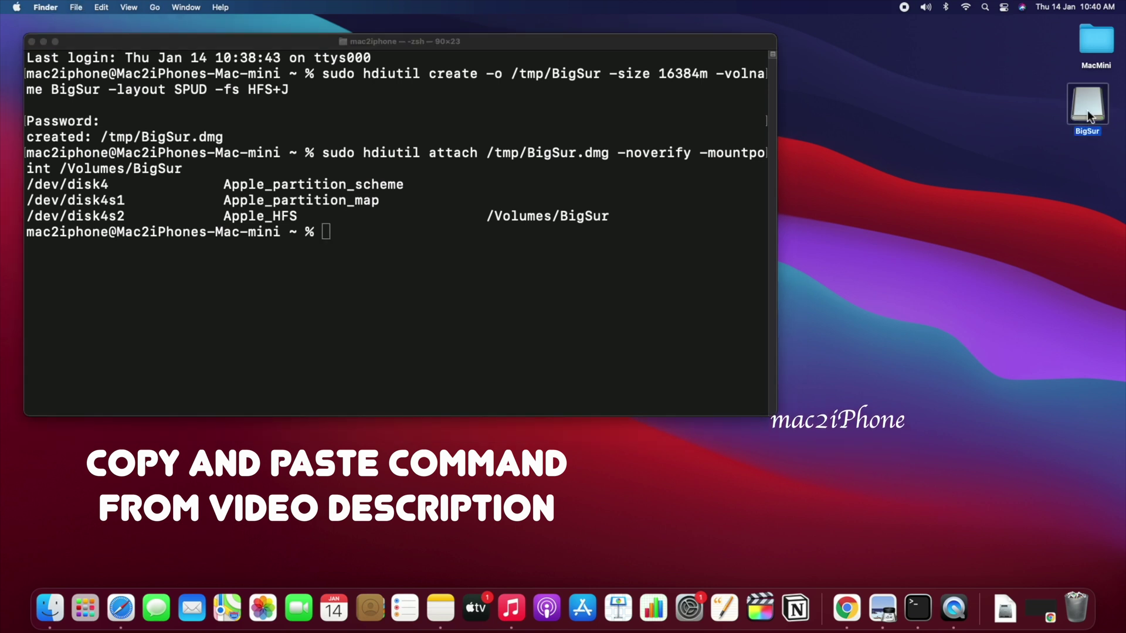
key(super+i)
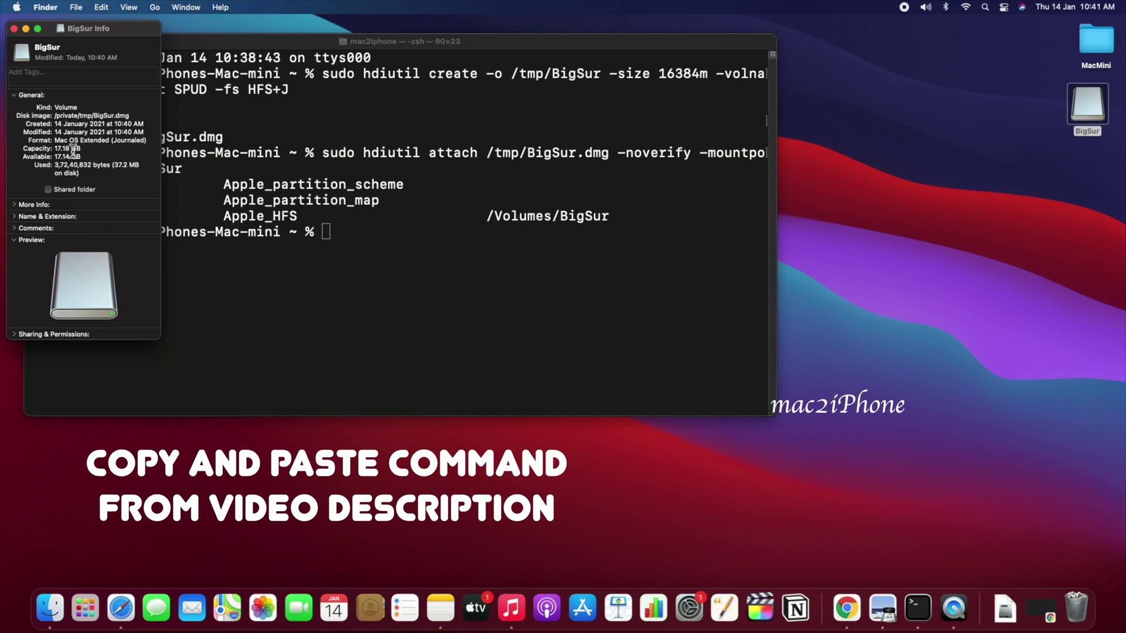
click(16, 29)
click(396, 264)
- Run createinstallmedia on /Volumes/BigSur, force-eject the installer volume, and stage the convert command
text(sudo /Applications/Install\ macOS\ Big\ Sur.app/Contents/Resources/createinstallmedia --volume /Volumes/BigSur --nointeraction)
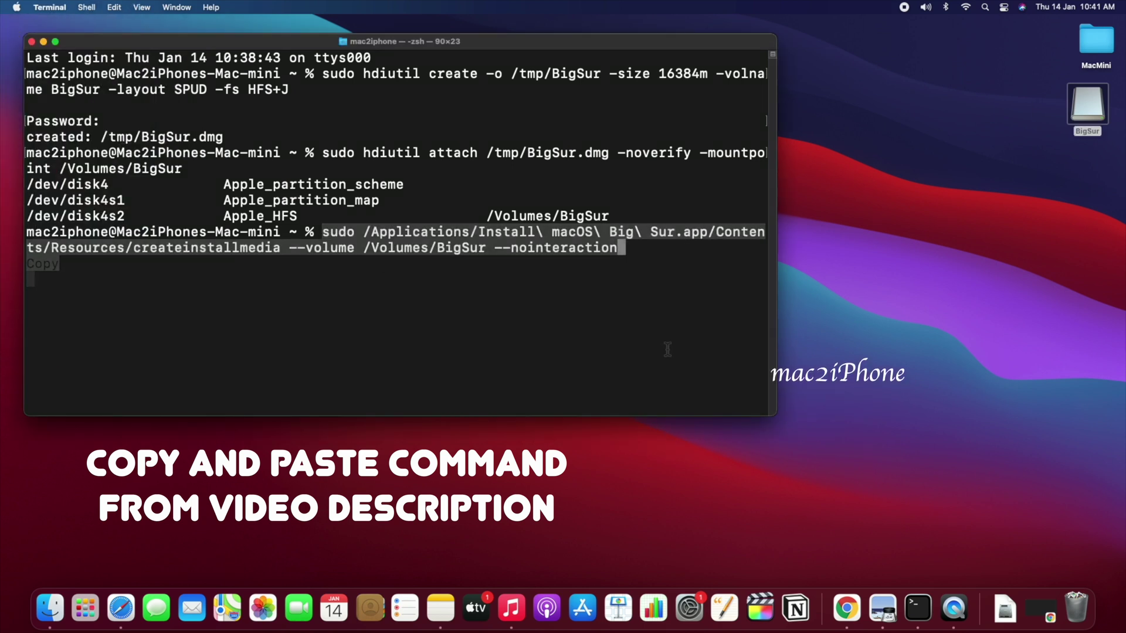
key(Return)
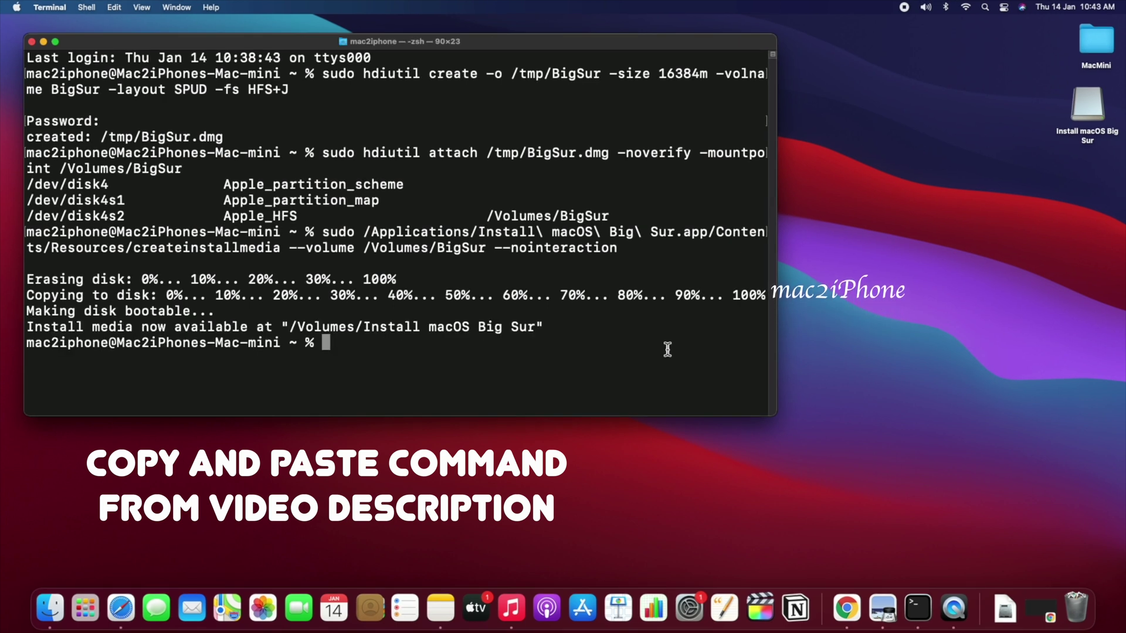
text(hdiutil eject -force /Volumes/Install\ macOS\ Big\ Sur)
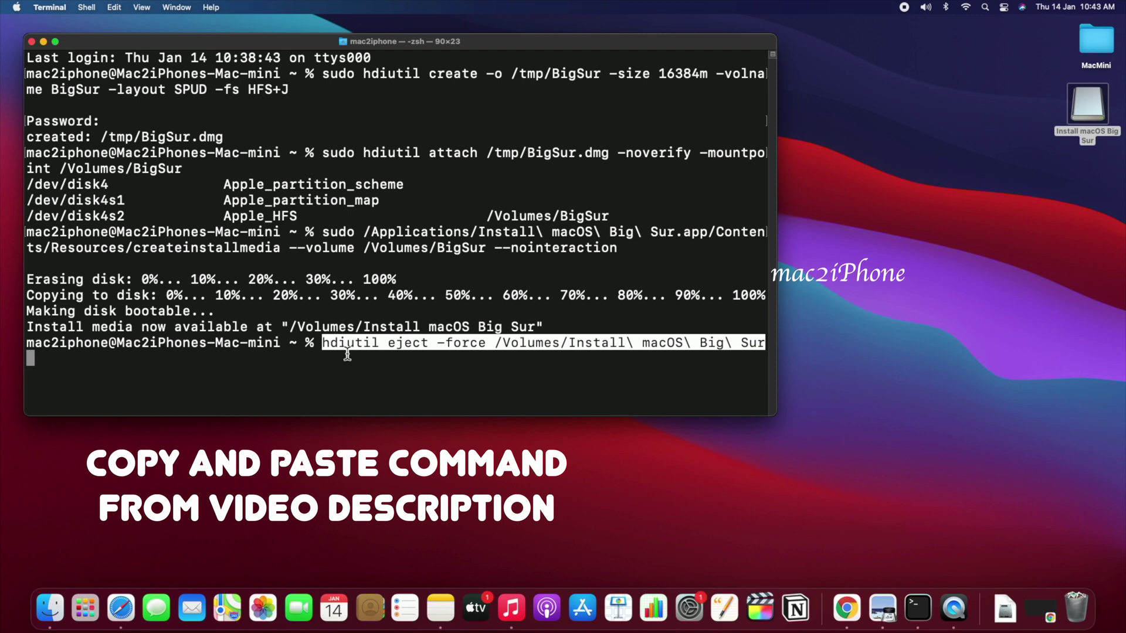
key(Return)
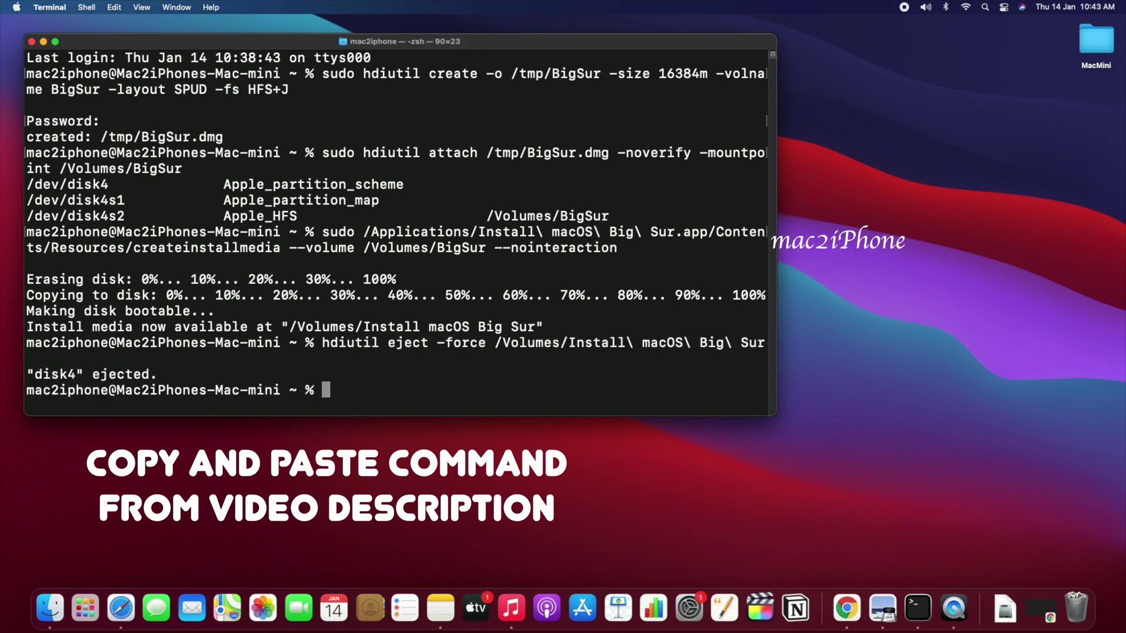
text(hdiutil convert /tmp/BigSur.dmg -format UDTO -o ~/Desktop/BigSur)
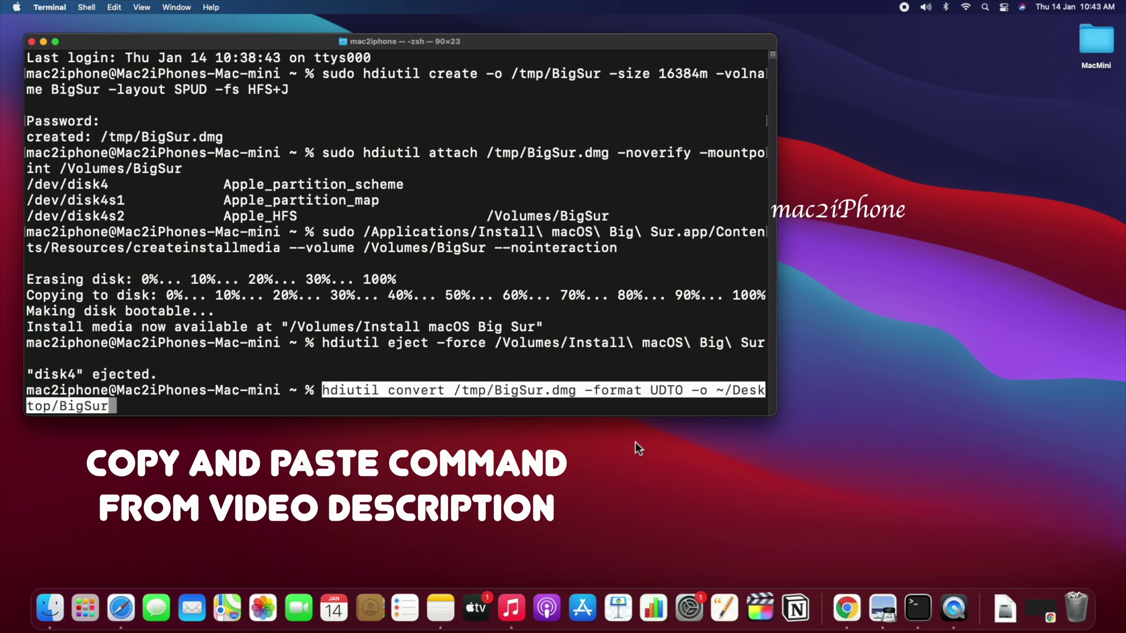
- Convert the image to UDTO BigSur.cdr on the Desktop and rename it to BigSur.iso
key(Return)
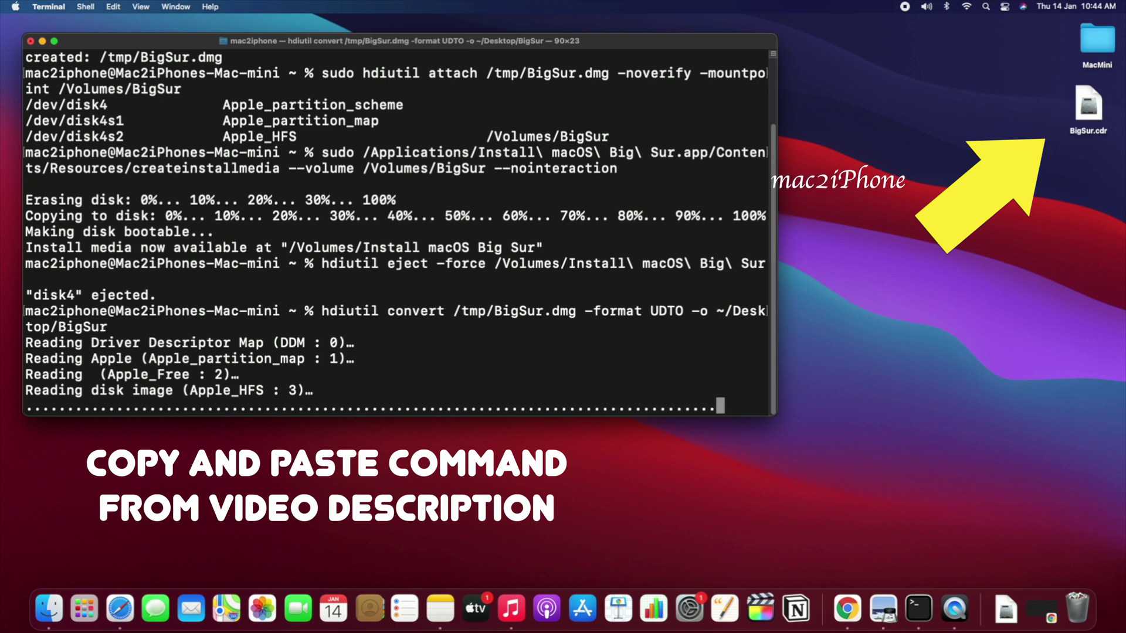
text(mv -v ~/Desktop/BigSur.cdr ~/Desktop/BigSur.iso)
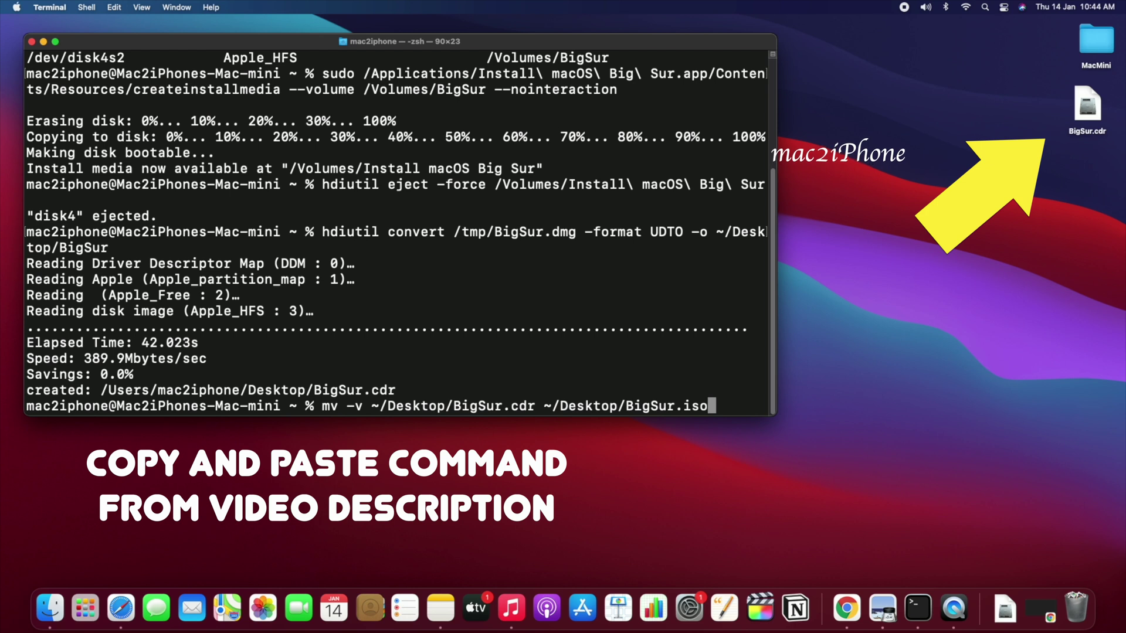
key(Return)
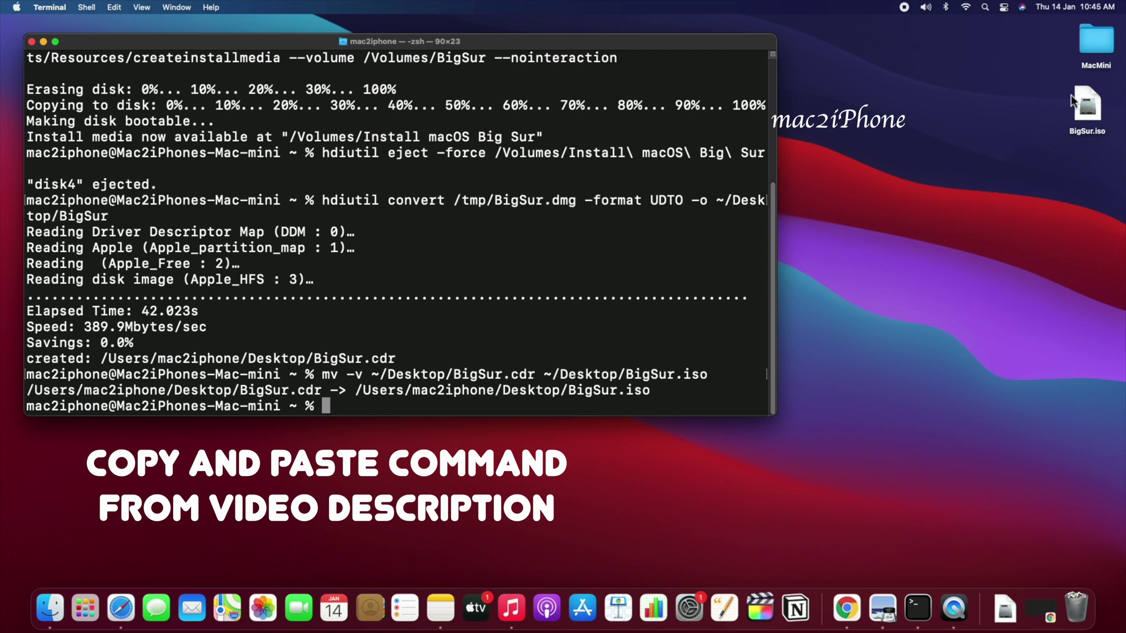
click(1087, 106)
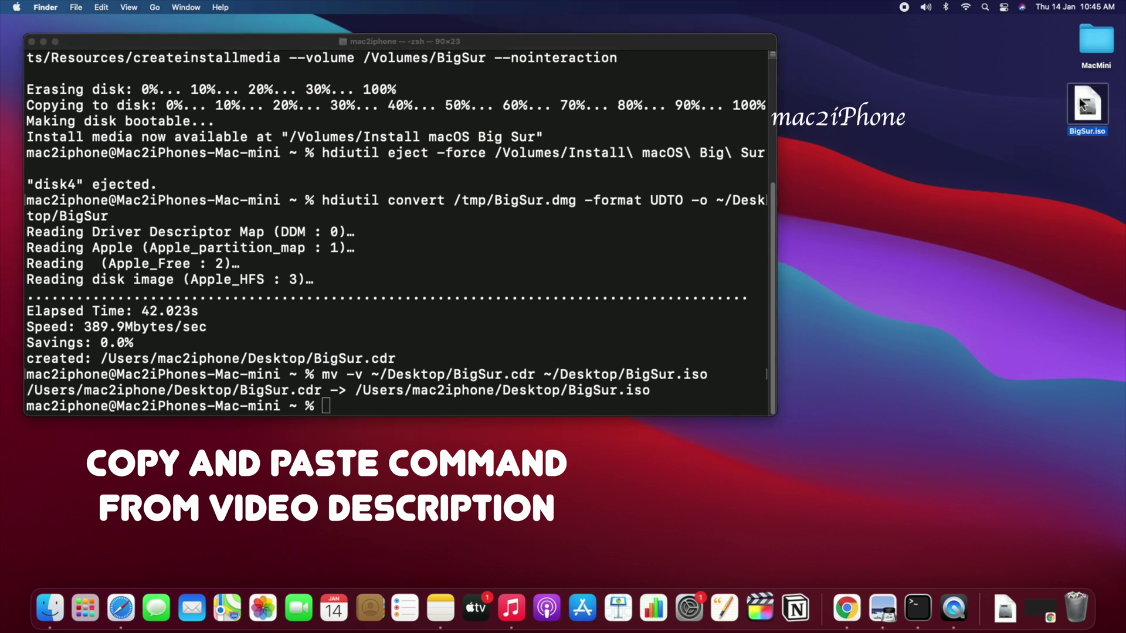
click(373, 406)
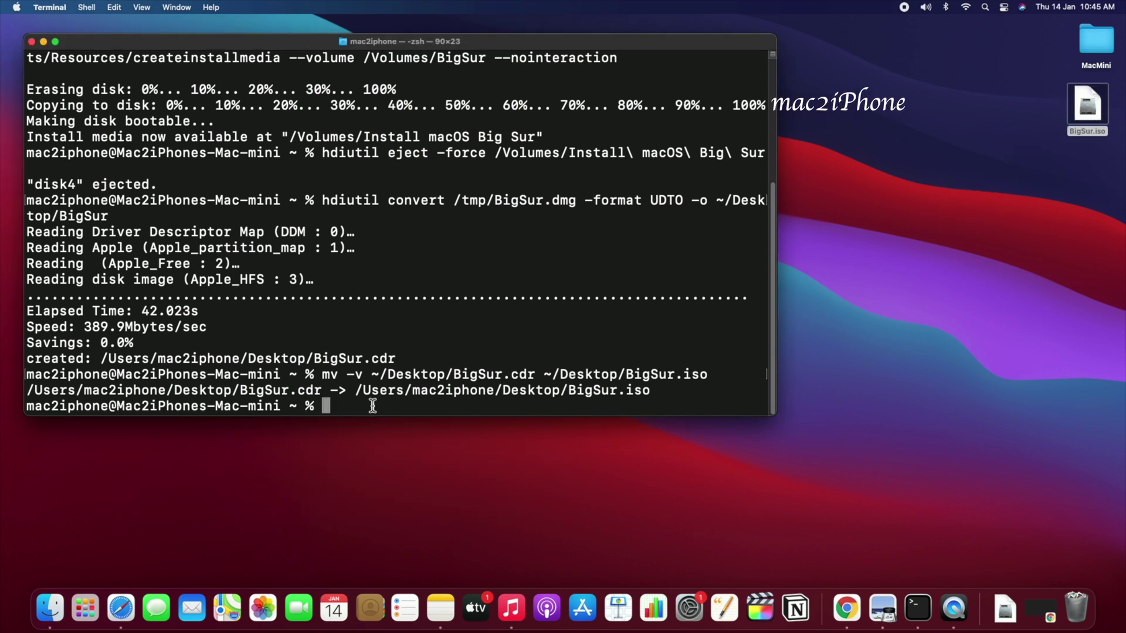
- Delete /tmp/BigSur.dmg with sudo rm, then mount BigSur.iso and open its Install macOS Big Sur volume
text(sudo rm -fv /tmp/BigSur.dmg)
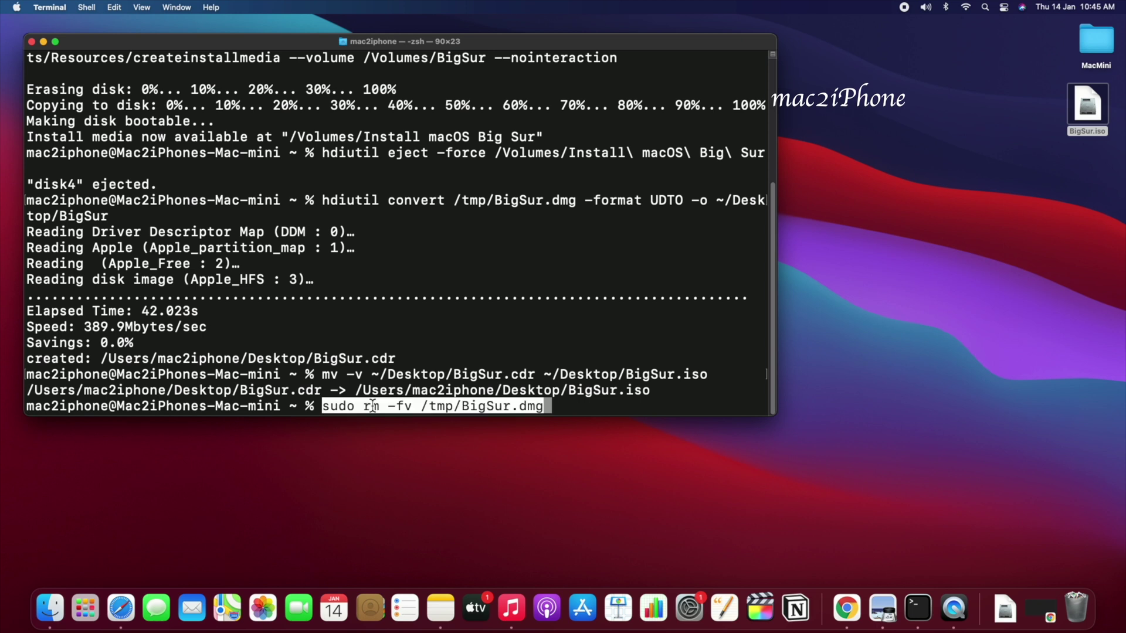
key(Return)
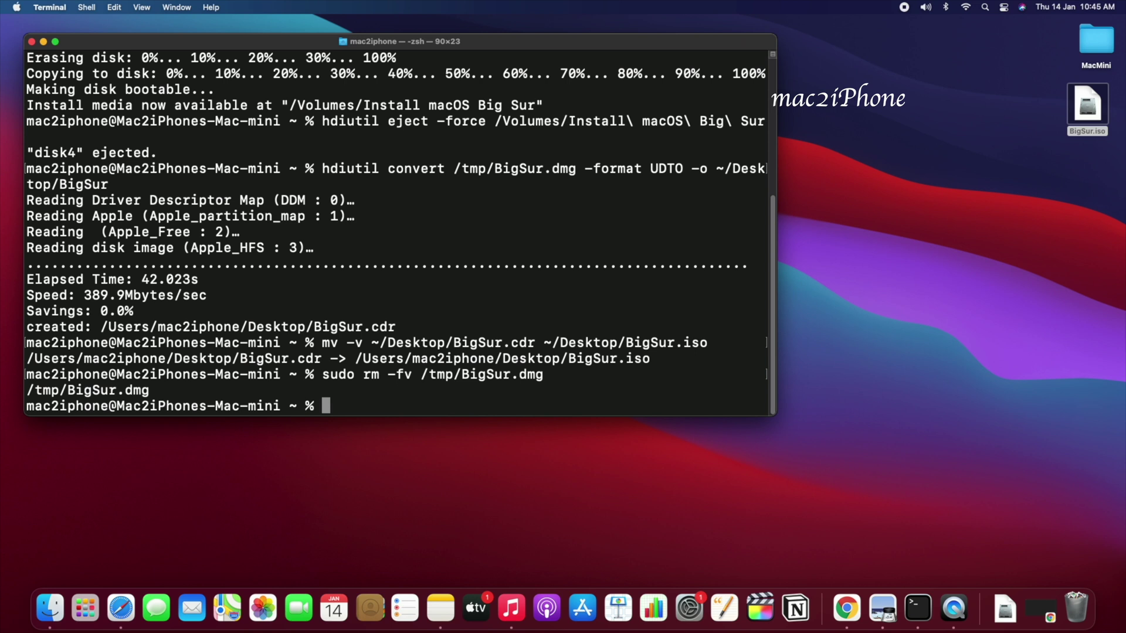
click(1091, 110)
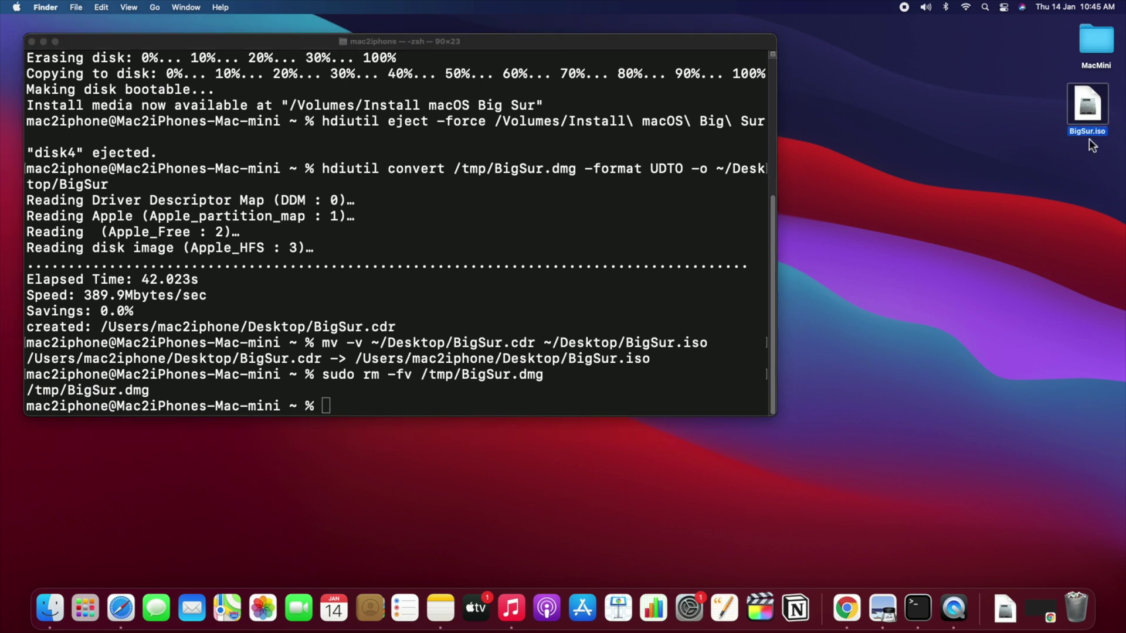
click(1087, 108)
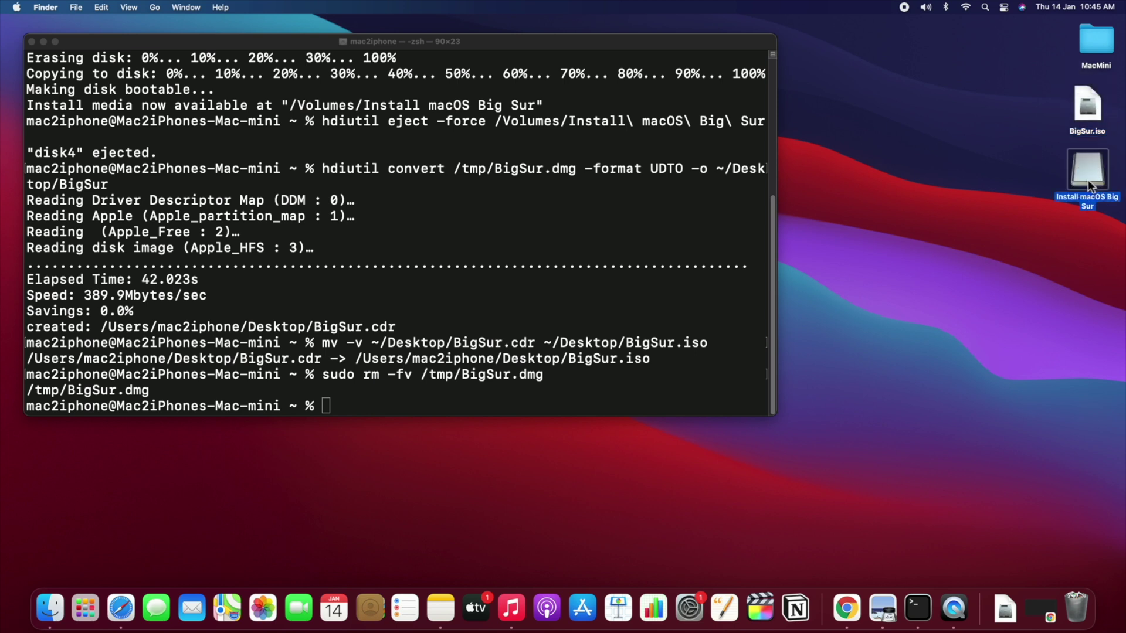
double_click(1082, 167)
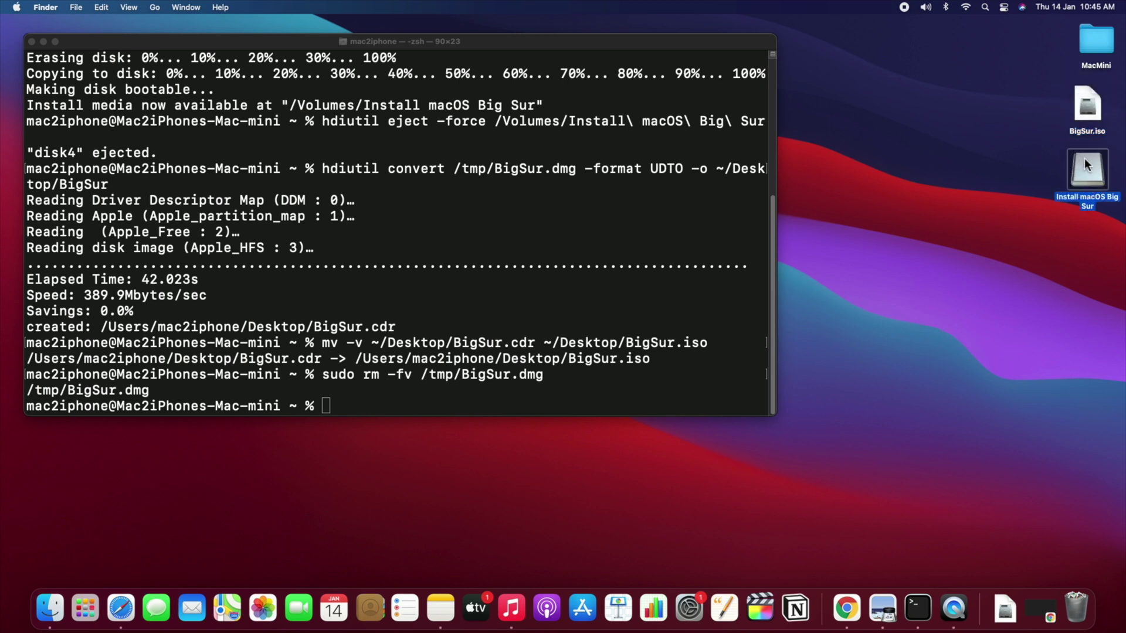